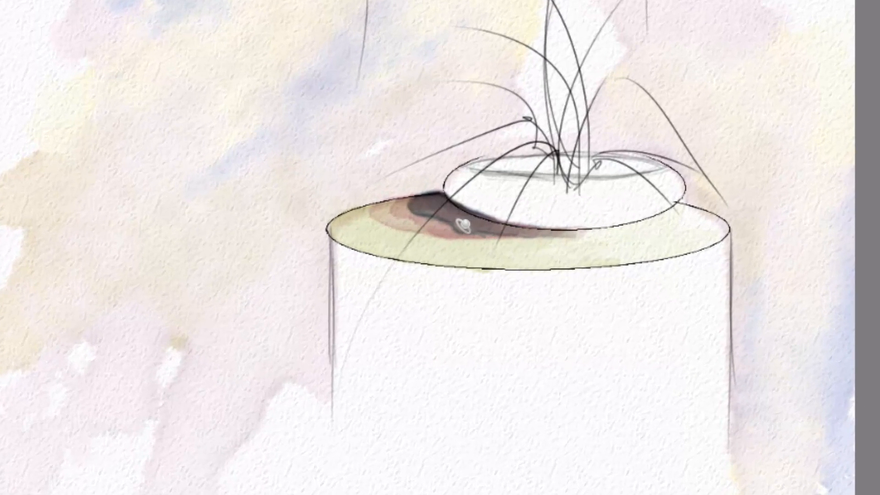
Step: Paint and blend the dark shadow on the tabletop beside the lower left edge of the bowl with watercolor brushes
mouse_move(463, 225)
mouse_down()
mouse_move(415, 204)
mouse_move(412, 213)
mouse_move(478, 226)
mouse_move(401, 209)
mouse_move(388, 218)
mouse_move(444, 215)
mouse_move(408, 219)
mouse_move(475, 233)
mouse_move(481, 255)
mouse_up()
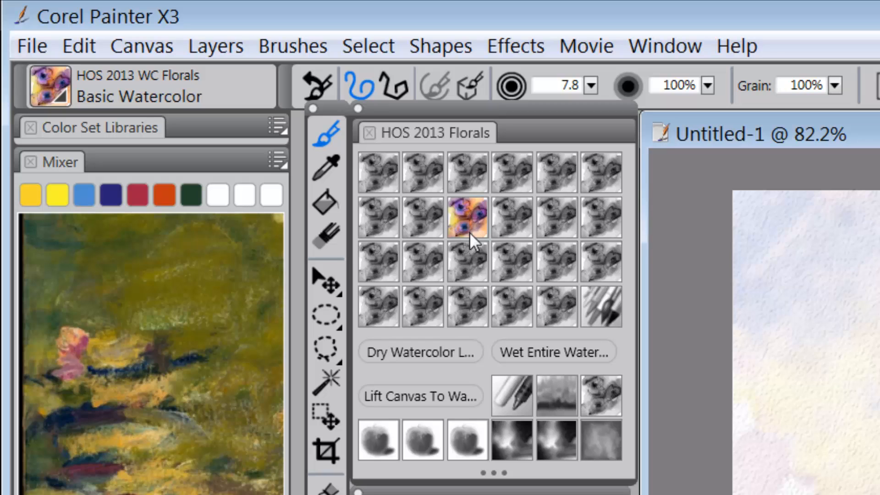
click(470, 233)
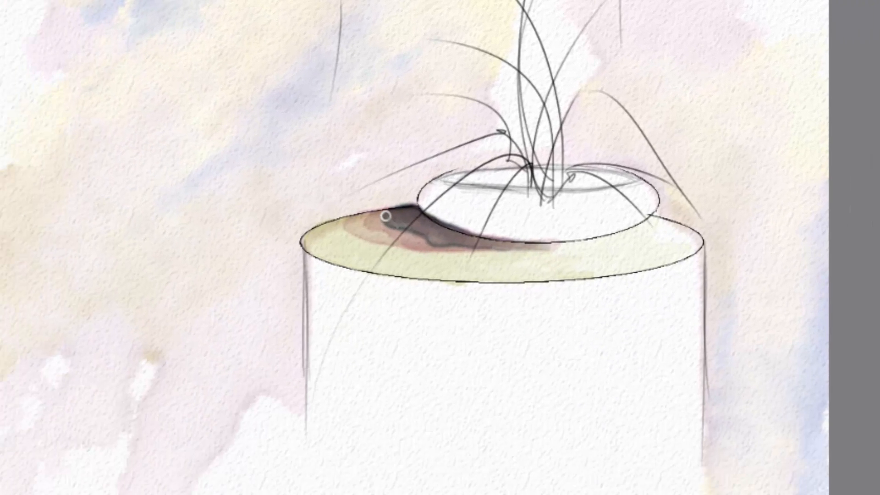
mouse_move(383, 215)
mouse_down()
mouse_move(396, 230)
mouse_move(447, 245)
mouse_move(362, 229)
mouse_move(387, 222)
mouse_move(362, 220)
mouse_move(406, 228)
mouse_move(392, 230)
mouse_up()
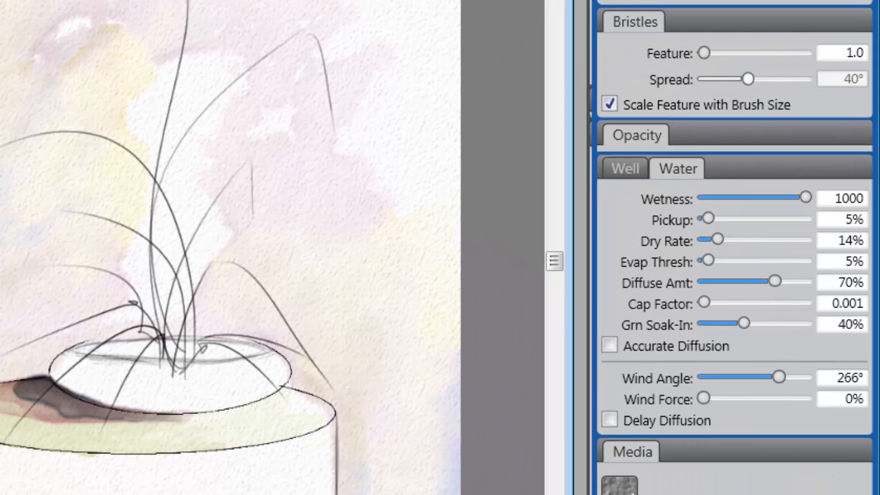
Step: Set the brush's water wind angle to 270° and its wind force to 10%
drag(733, 2, 664, 2)
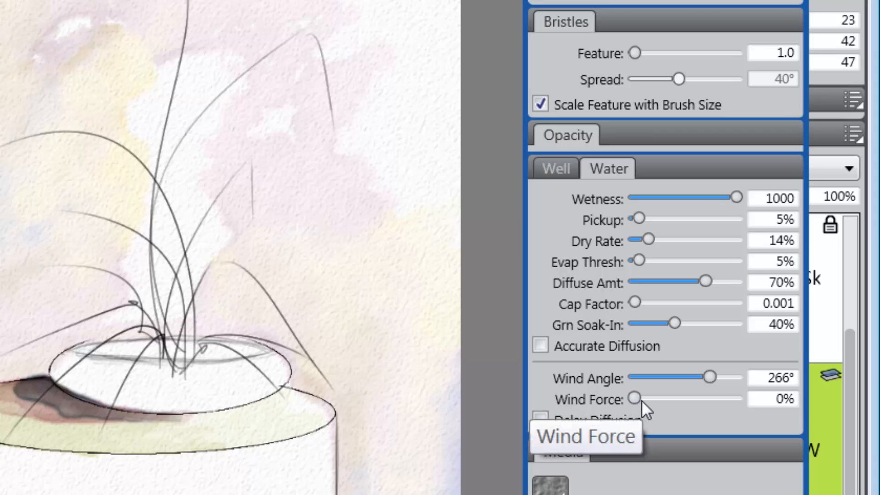
click(768, 378)
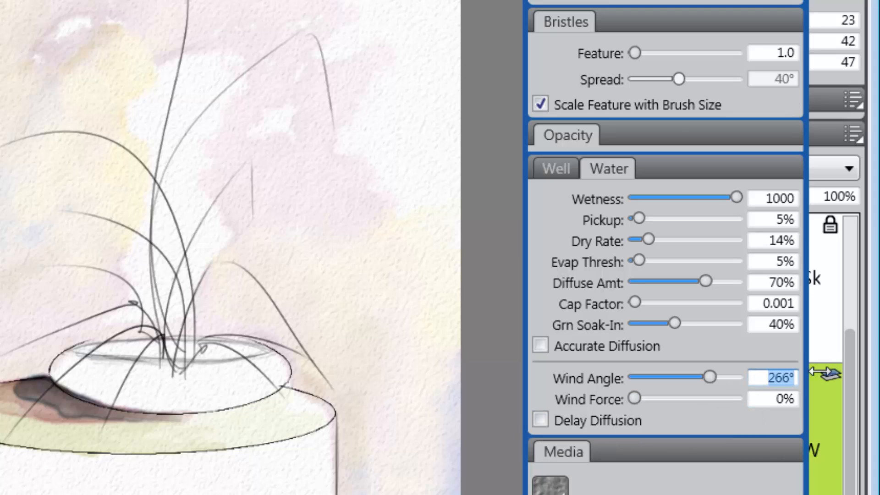
text(270)
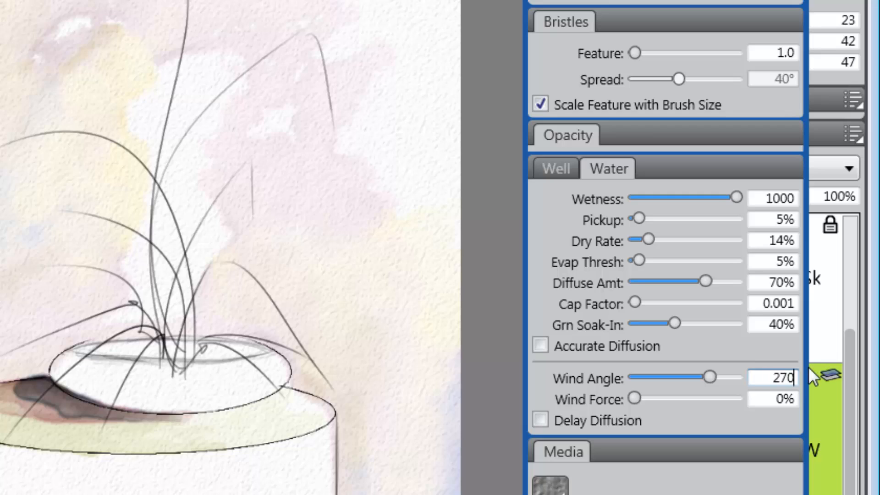
key(Return)
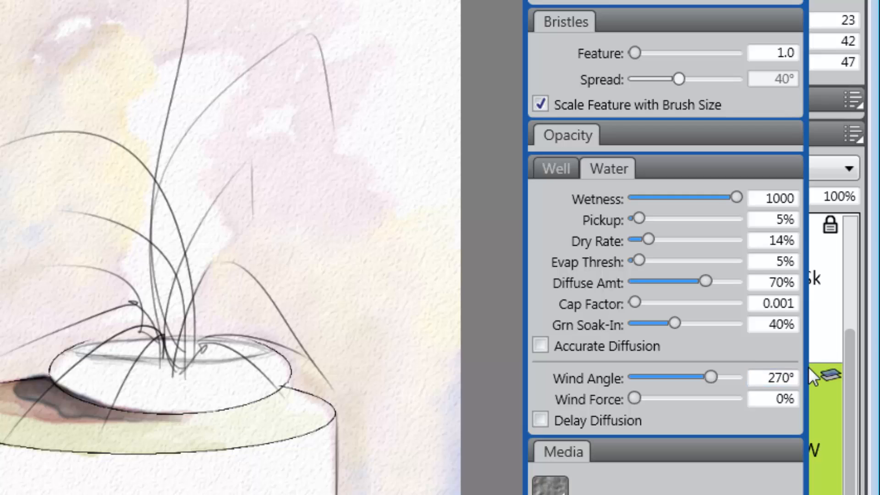
click(781, 405)
text(10)
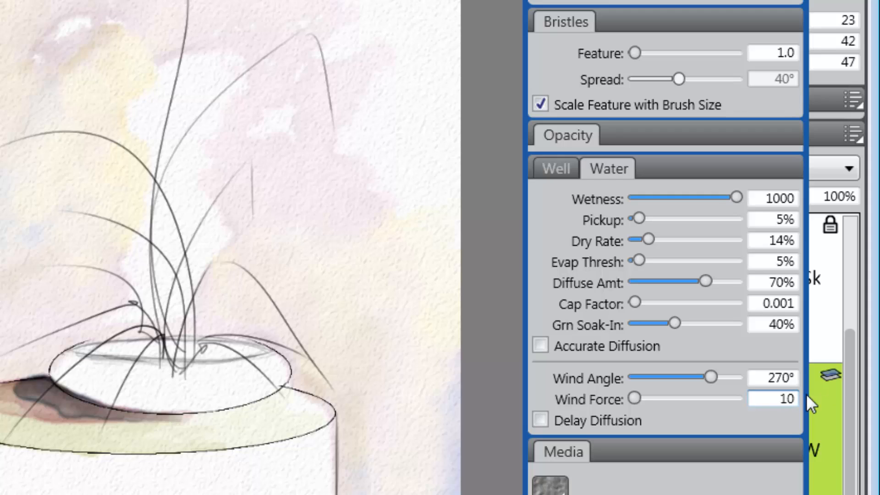
key(Return)
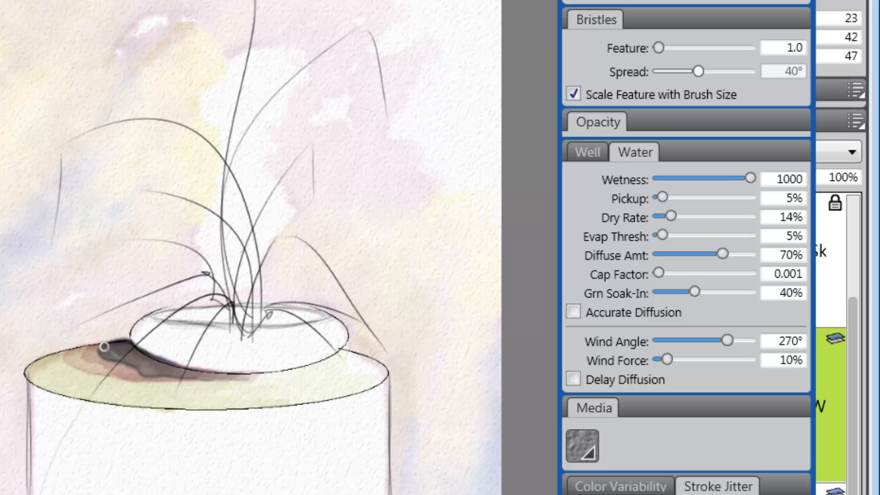
Step: Soften the dark shadow beside the bowl with wet watercolor blender strokes and close the advanced brush controls
mouse_move(104, 347)
mouse_down()
mouse_move(144, 369)
mouse_move(112, 359)
mouse_move(139, 350)
mouse_move(157, 357)
mouse_up()
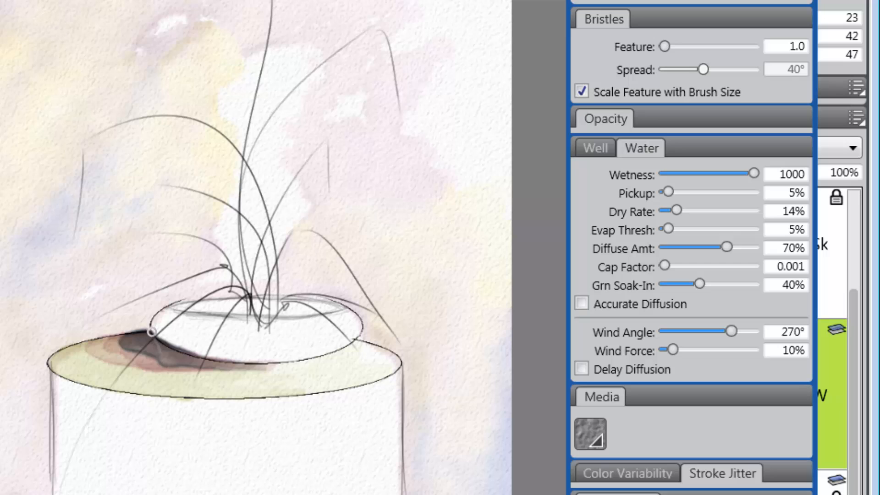
mouse_move(151, 331)
mouse_down()
mouse_move(109, 344)
mouse_move(169, 357)
mouse_move(125, 341)
mouse_up()
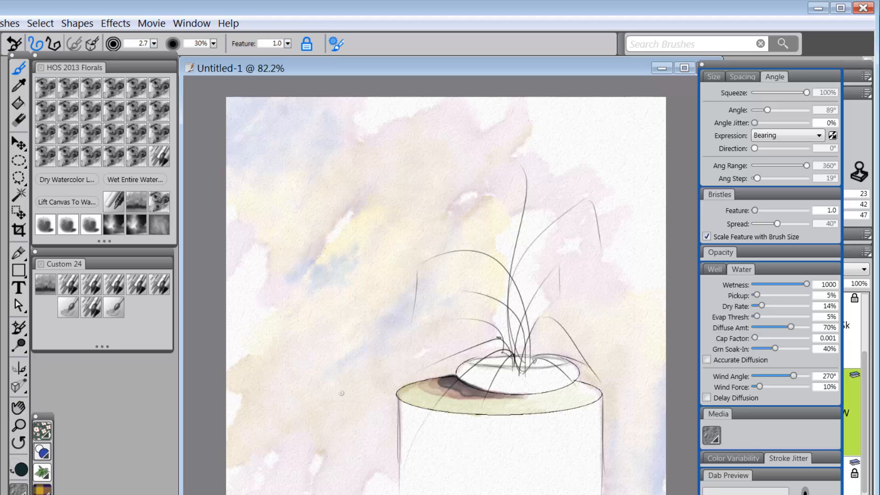
click(133, 138)
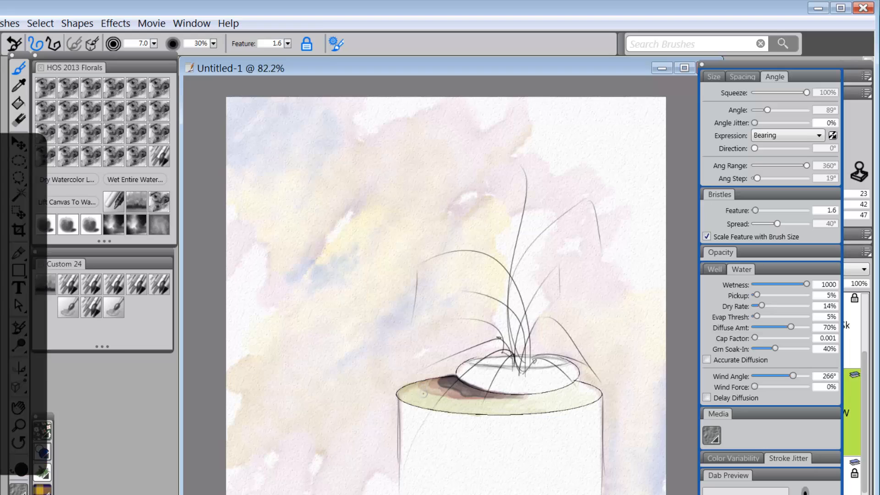
mouse_move(434, 390)
mouse_down()
mouse_move(463, 391)
mouse_move(429, 390)
mouse_up()
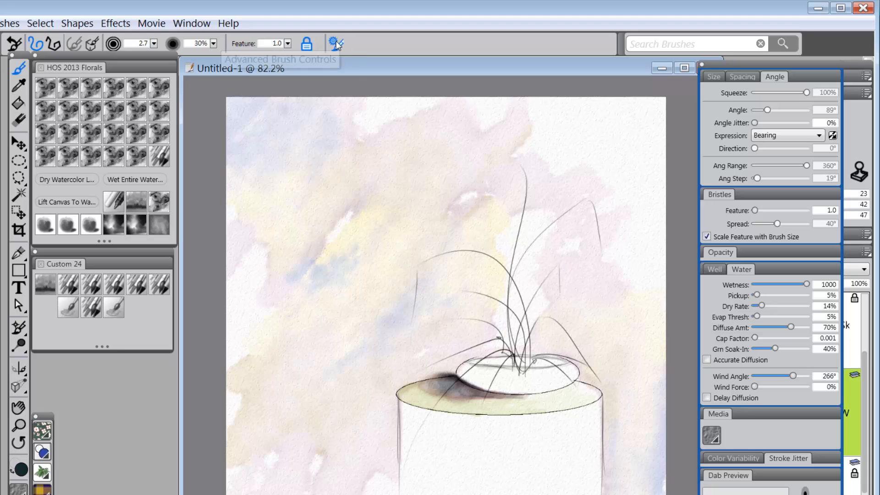
click(336, 43)
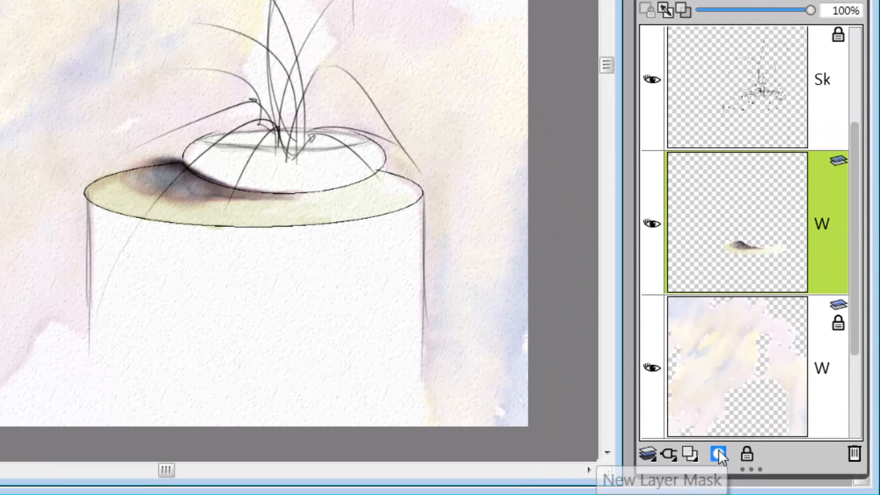
Step: Add a layer mask to the tabletop watercolor layer and hide the shadow paint spilling past the ellipse with the Channel Painter brush
click(719, 451)
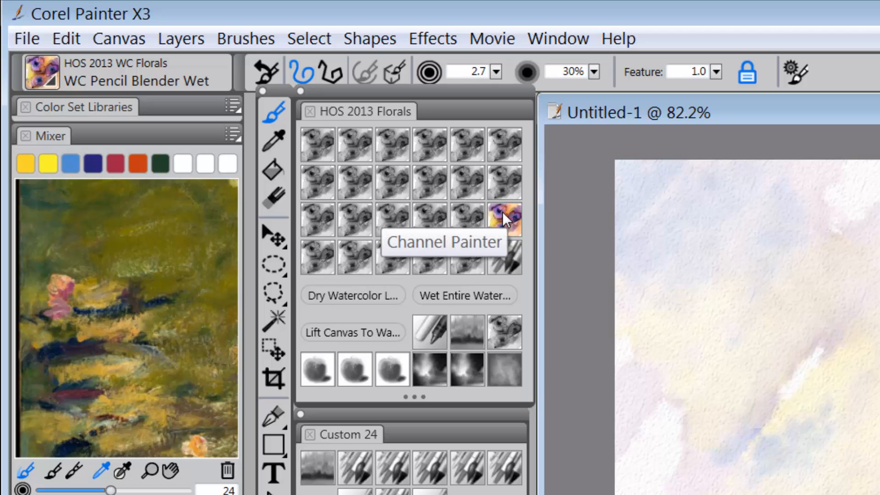
click(505, 217)
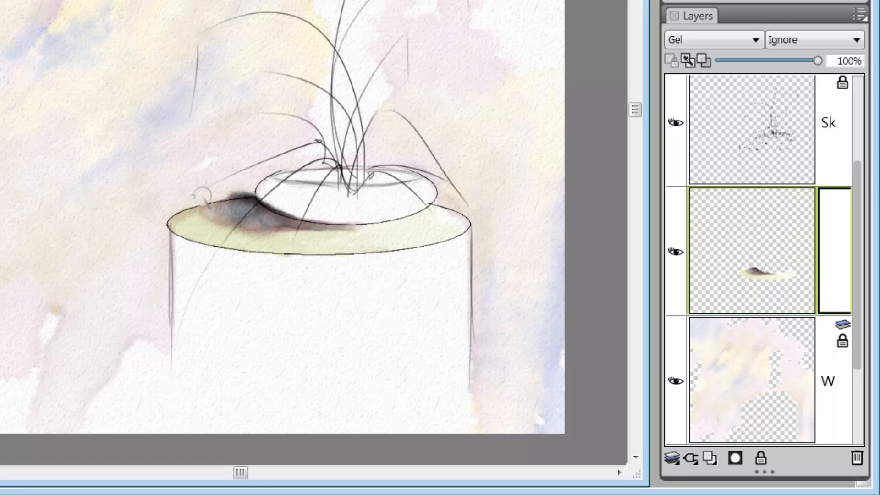
mouse_move(203, 196)
mouse_down()
mouse_move(246, 186)
mouse_move(231, 189)
mouse_move(253, 193)
mouse_move(199, 203)
mouse_up()
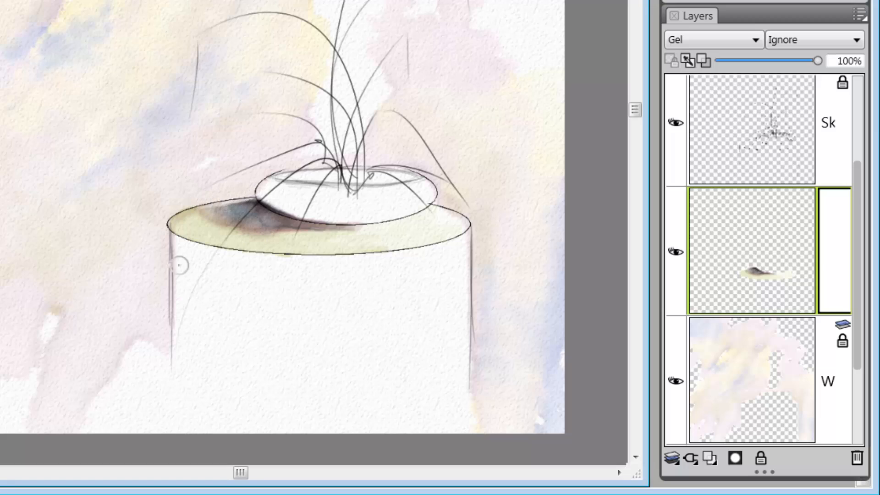
key(ctrl+z)
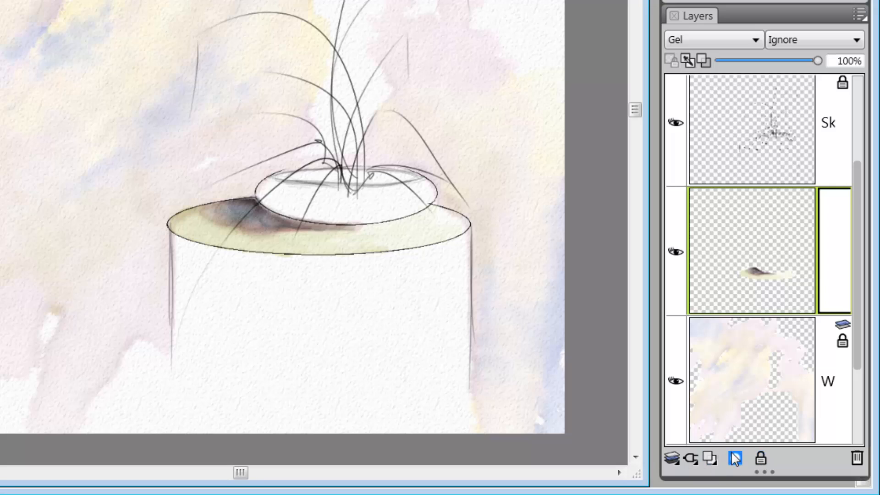
Step: Create a new watercolor layer above the masked tabletop layer
click(712, 459)
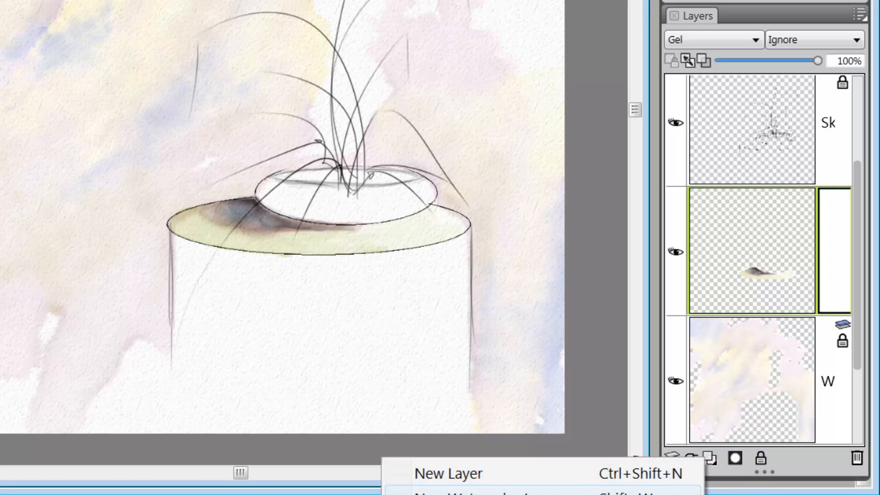
click(550, 493)
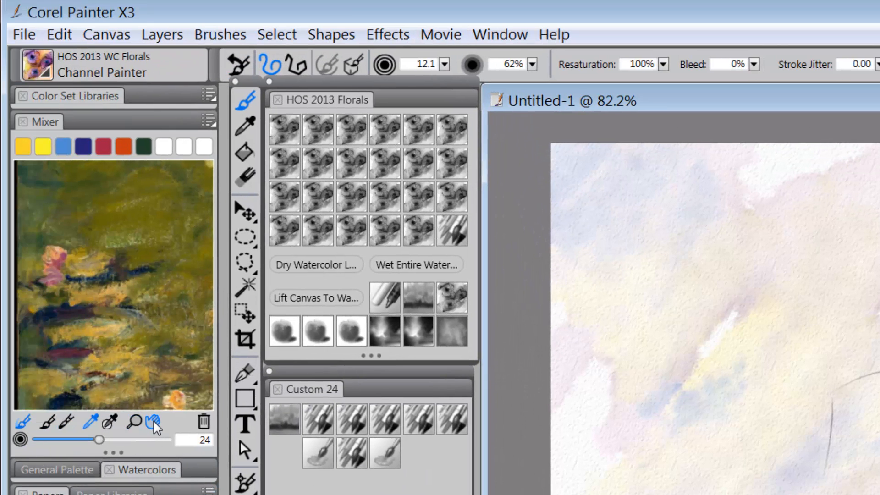
Step: Sample a light yellow from another area of the Mixer painting and select the Basic Watercolor brush
click(156, 425)
drag(157, 396, 169, 323)
mouse_move(161, 352)
mouse_down()
mouse_move(138, 338)
mouse_move(159, 343)
mouse_move(141, 378)
mouse_up()
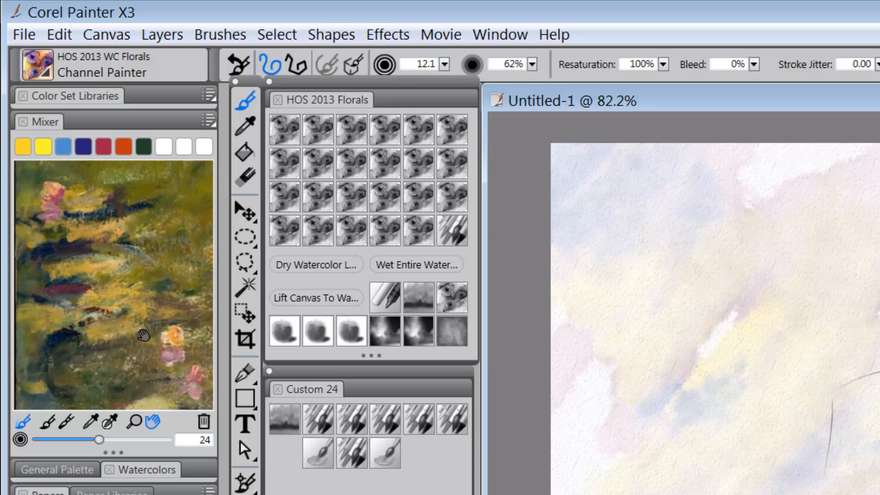
drag(143, 323, 87, 345)
drag(156, 344, 96, 339)
drag(148, 359, 136, 362)
mouse_move(181, 380)
mouse_down()
mouse_move(158, 379)
mouse_move(156, 363)
mouse_up()
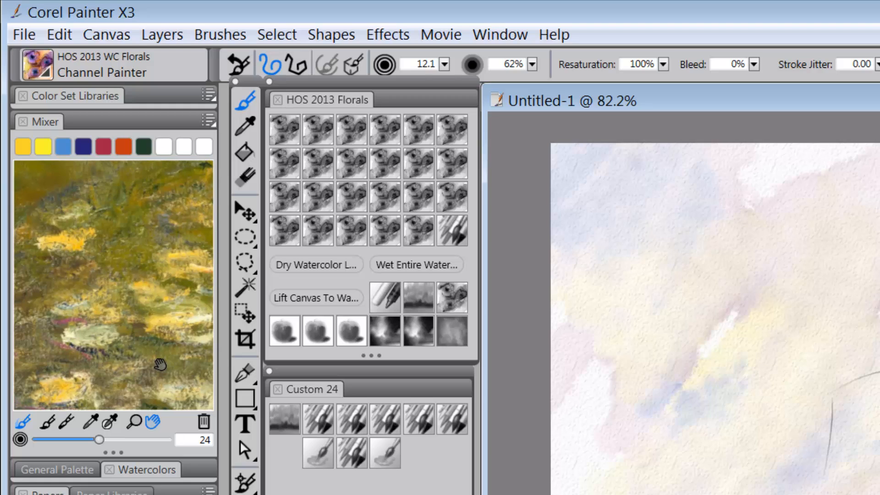
click(94, 418)
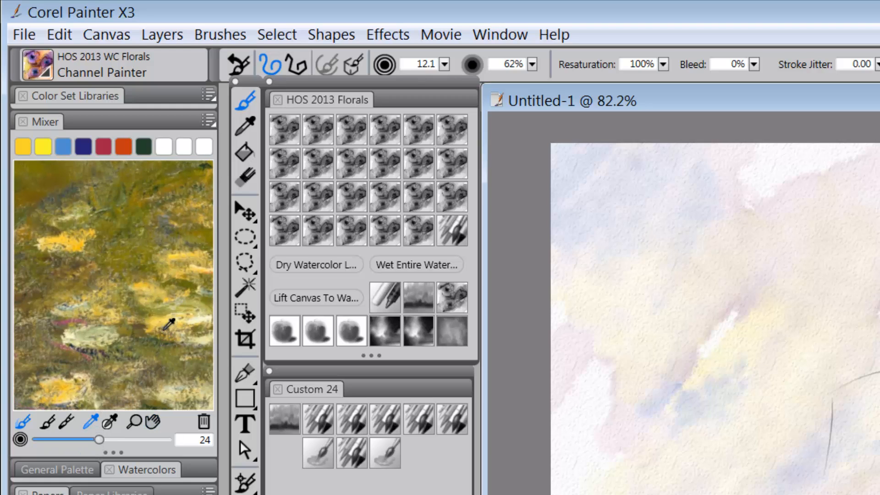
click(284, 131)
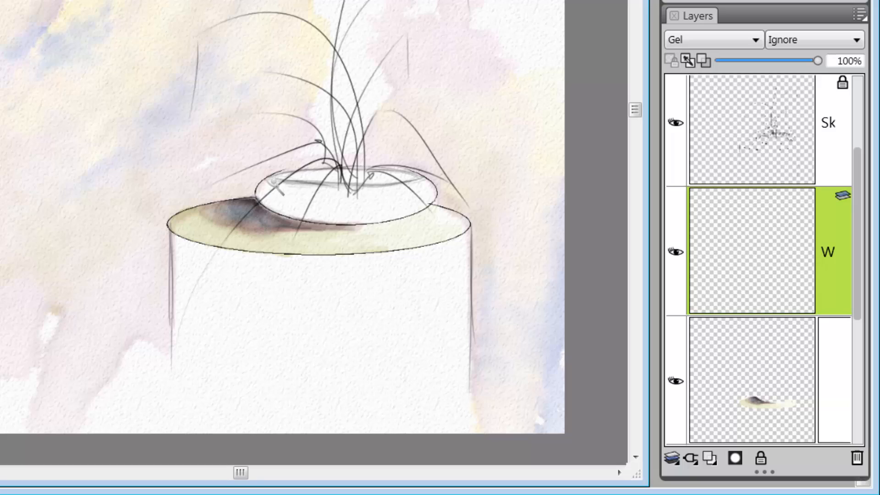
Step: Paint a yellow watercolor wash over the body of the bowl on the new layer
mouse_move(276, 189)
mouse_down()
mouse_move(266, 196)
mouse_move(284, 211)
mouse_move(310, 214)
mouse_move(285, 190)
mouse_move(289, 204)
mouse_move(286, 195)
mouse_move(312, 192)
mouse_move(299, 198)
mouse_move(319, 211)
mouse_move(290, 202)
mouse_move(251, 206)
mouse_up()
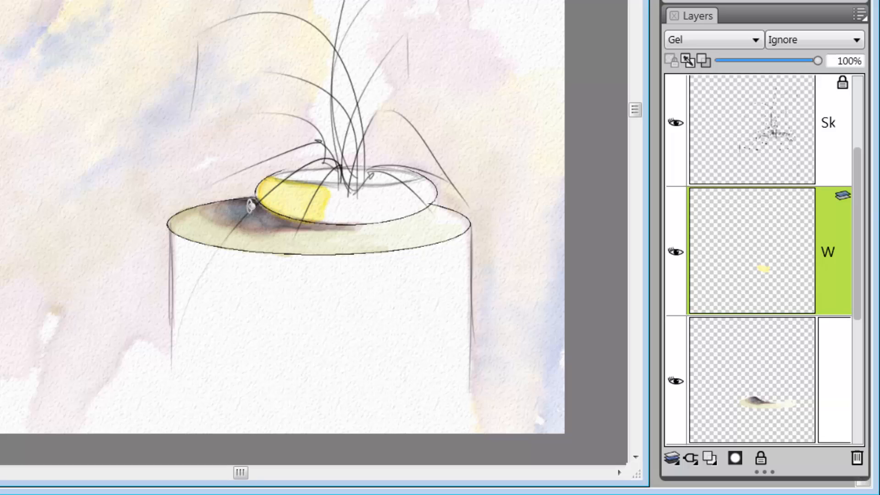
key(ctrl+z)
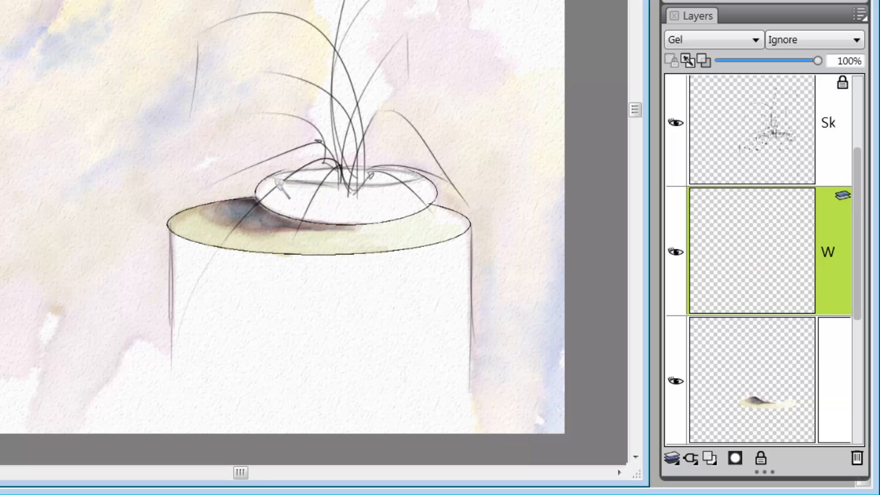
mouse_move(278, 183)
mouse_down()
mouse_move(269, 193)
mouse_move(289, 187)
mouse_move(312, 197)
mouse_move(263, 202)
mouse_move(296, 206)
mouse_move(283, 205)
mouse_up()
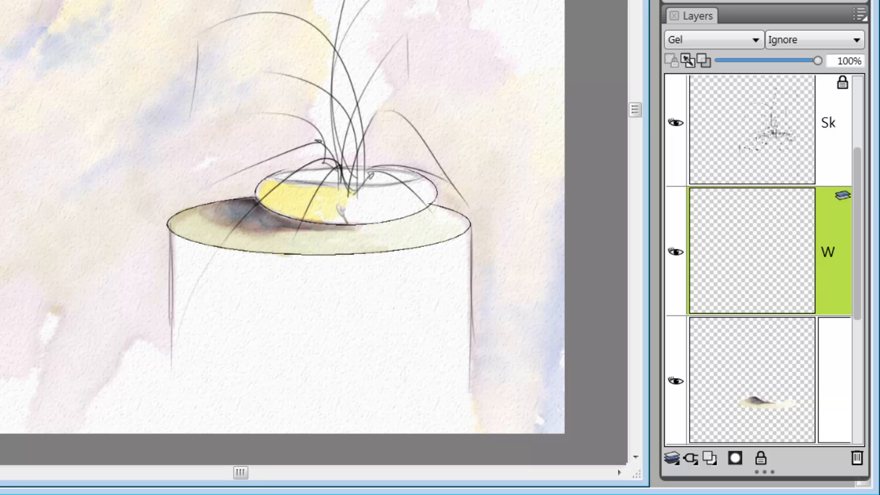
mouse_move(340, 214)
mouse_down()
mouse_move(359, 211)
mouse_move(355, 196)
mouse_move(382, 195)
mouse_move(358, 211)
mouse_move(372, 208)
mouse_up()
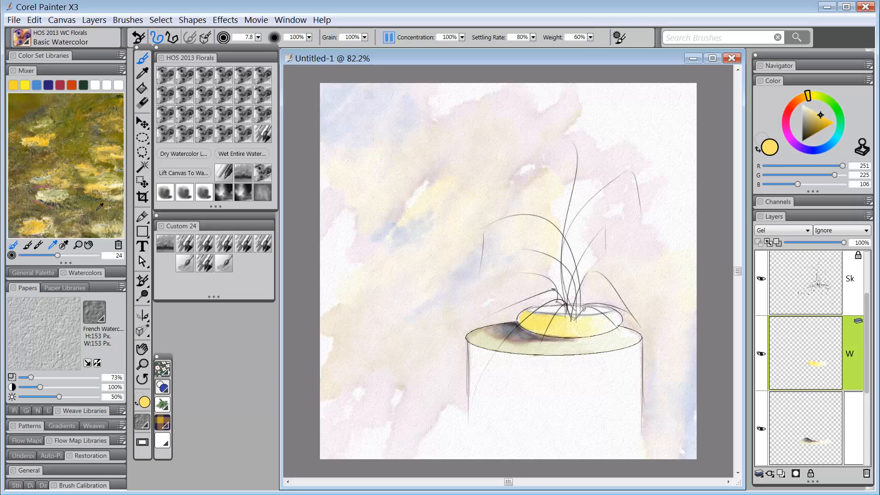
Step: Shade the yellow bowl with a muted brown (R 167, G 129, B 105) sampled from the Mixer and resume watercolor diffusion
click(89, 246)
mouse_move(102, 199)
mouse_down()
mouse_move(65, 208)
mouse_move(97, 179)
mouse_up()
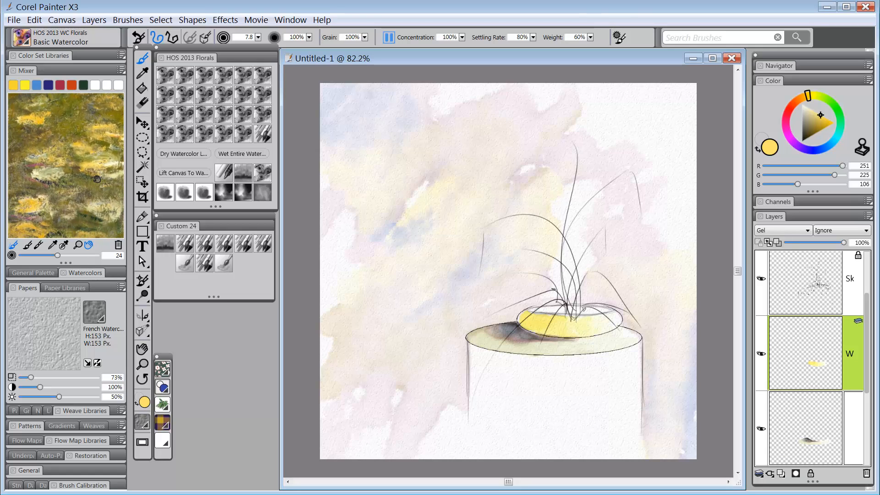
click(53, 244)
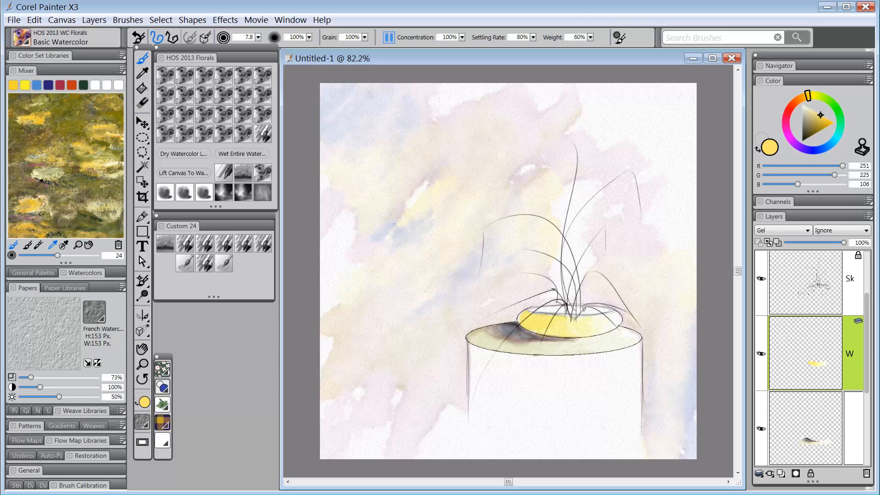
click(36, 185)
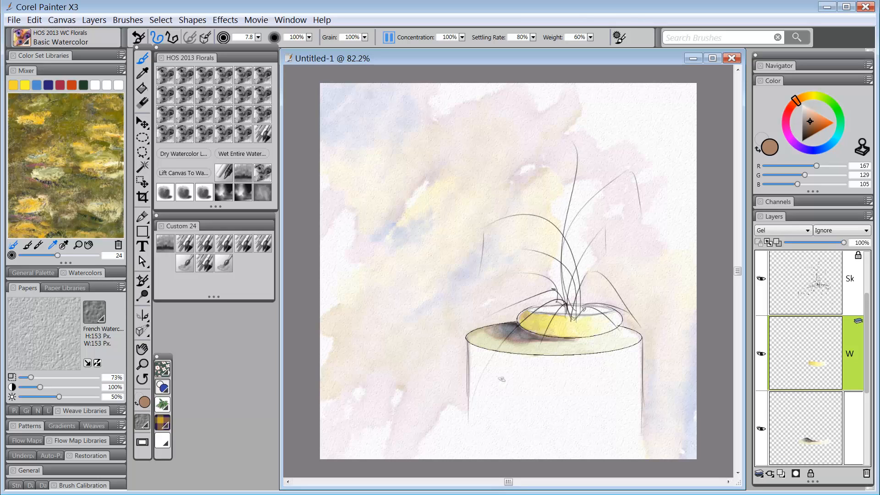
click(389, 36)
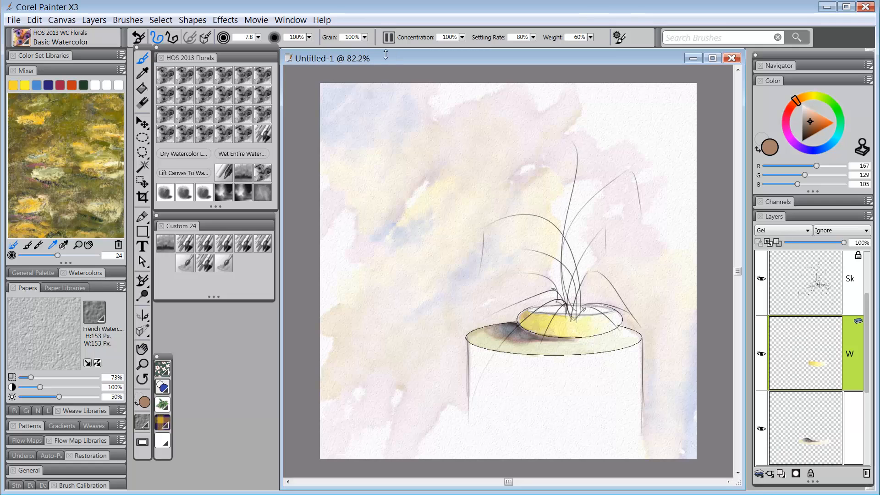